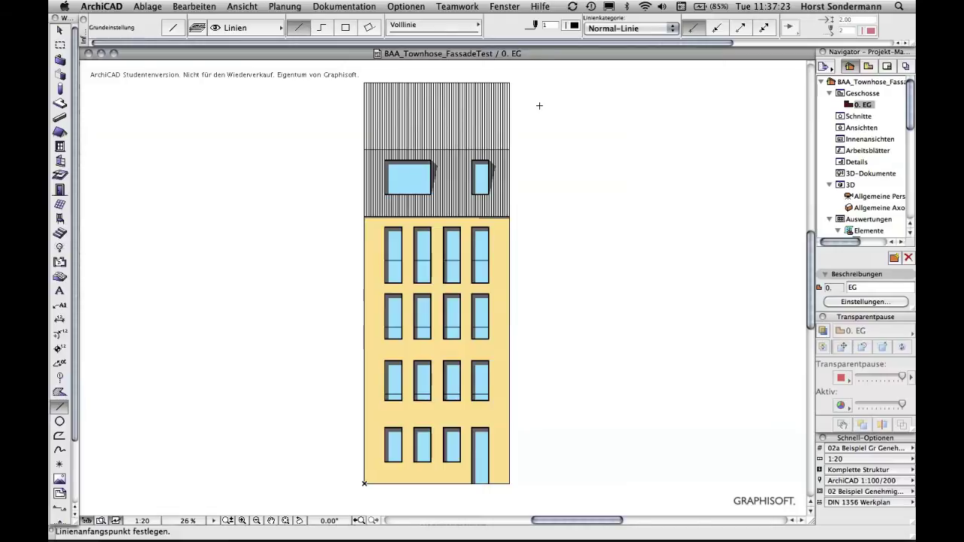
Step: Switch from ArchiCAD to Illustrator, cancelling the accidentally opened new-project dialog
key("super+Tab")
key("super+Tab")
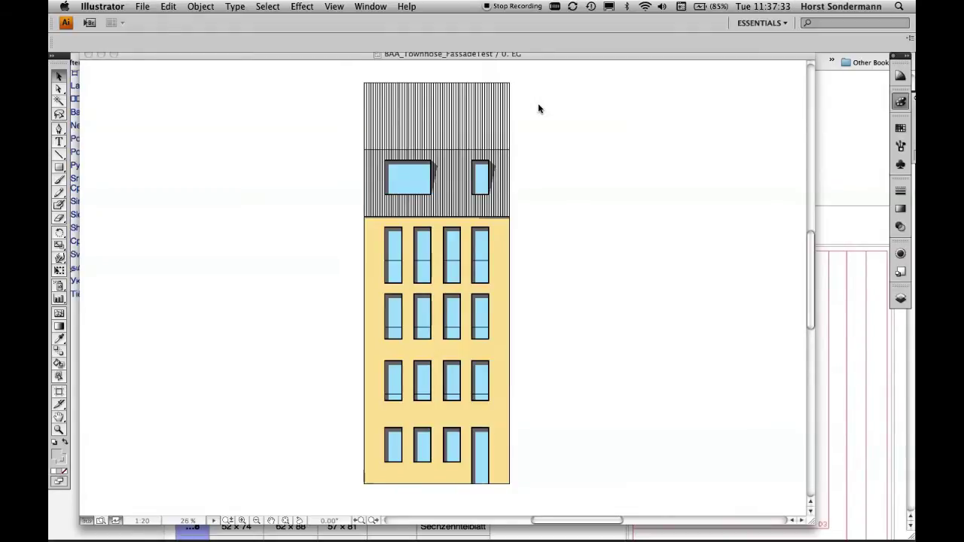
key("super+n")
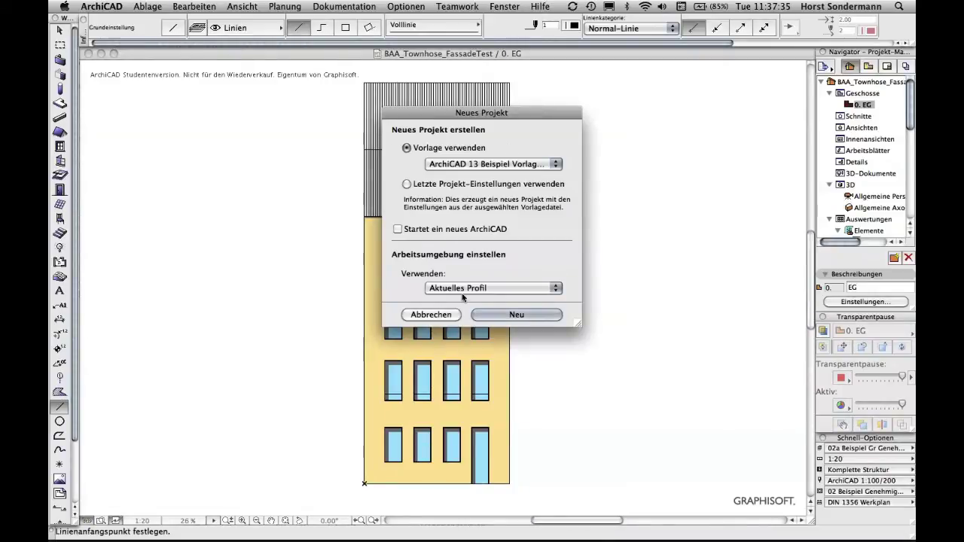
left_click(455, 316)
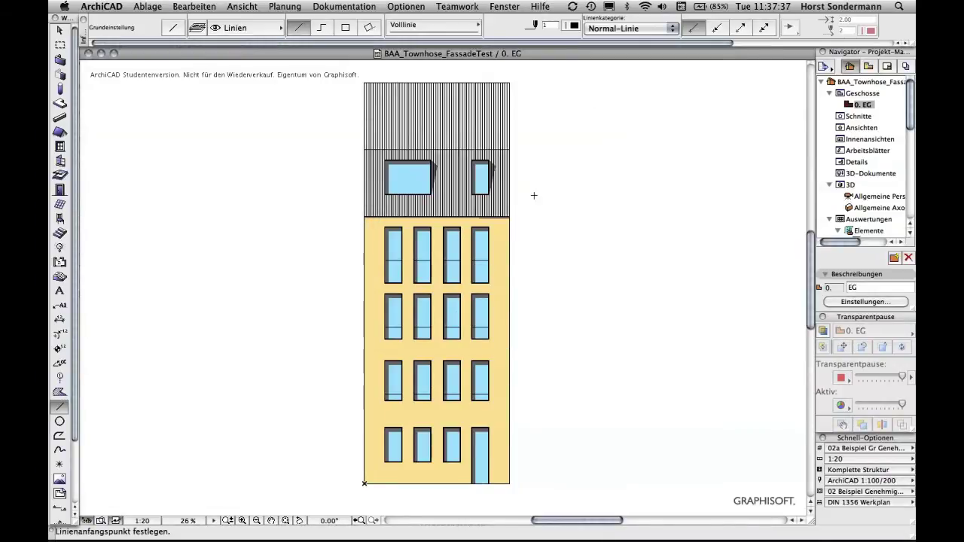
key("super+Tab")
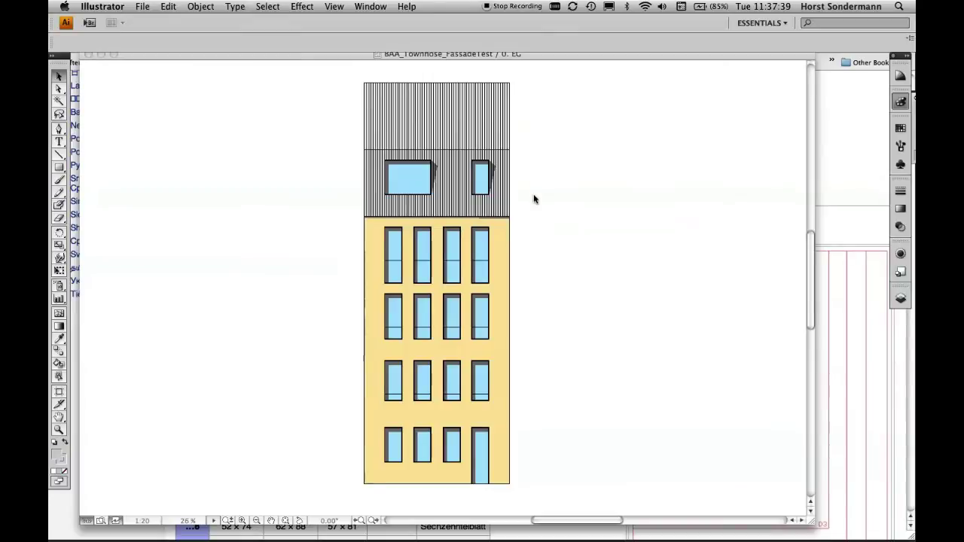
Step: Create a new Illustrator document 900 mm wide and 1300 mm tall
key("super+n")
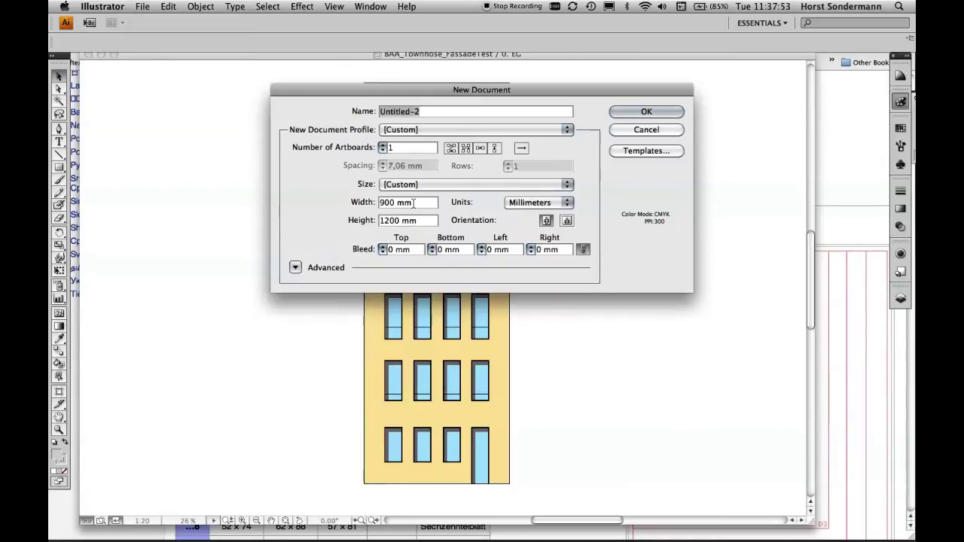
left_click_drag(419, 221, 378, 221)
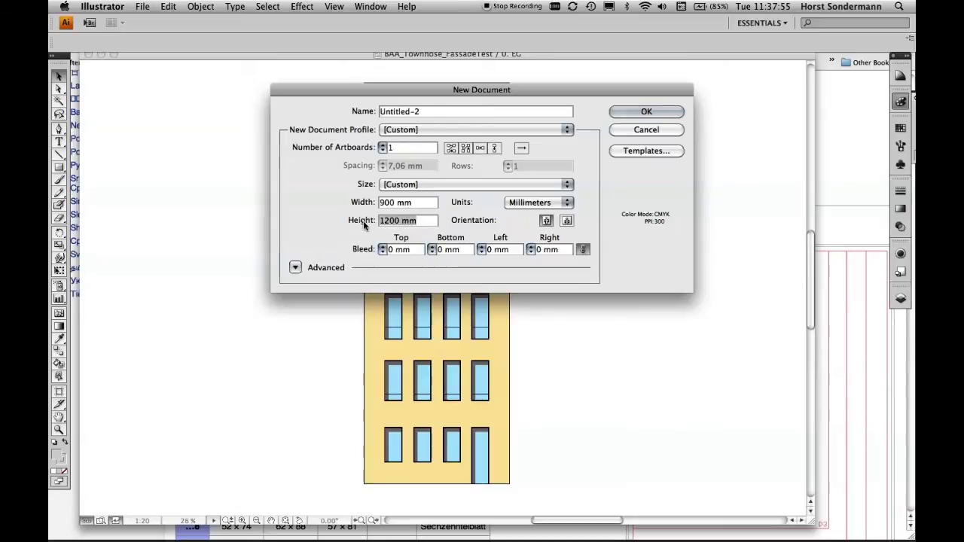
type("1300")
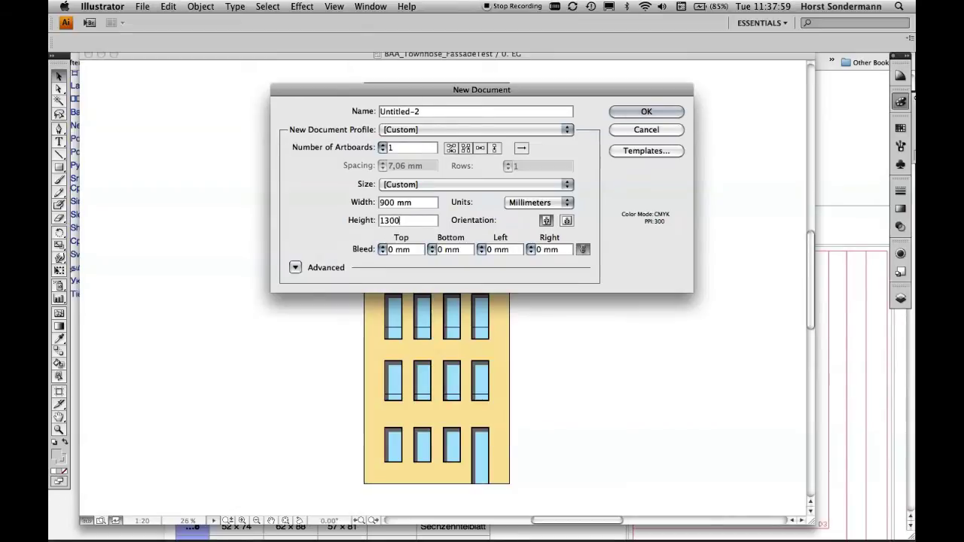
key("Return")
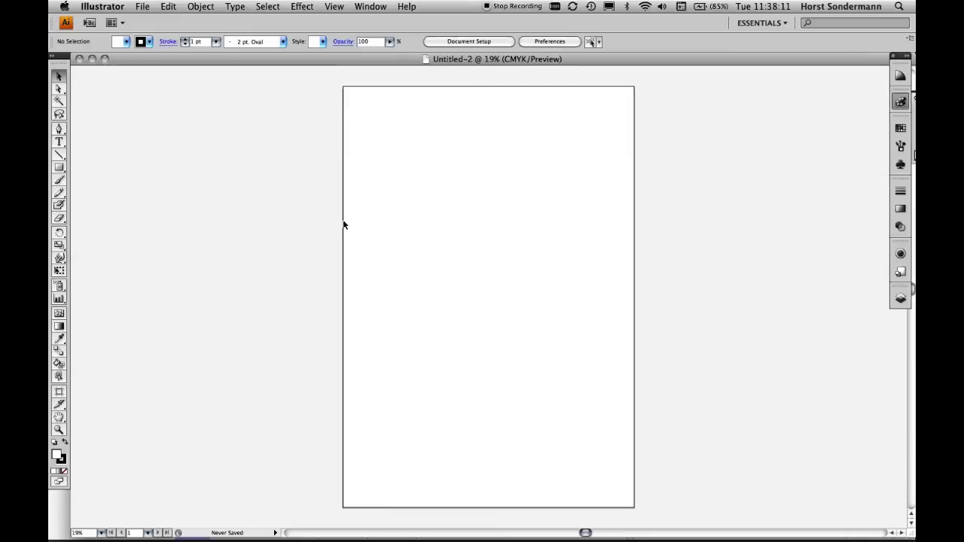
Step: Draw an exactly sized 841 × 1189 mm rectangle on the artboard with the Rectangle tool
left_click(59, 169)
left_click(518, 239)
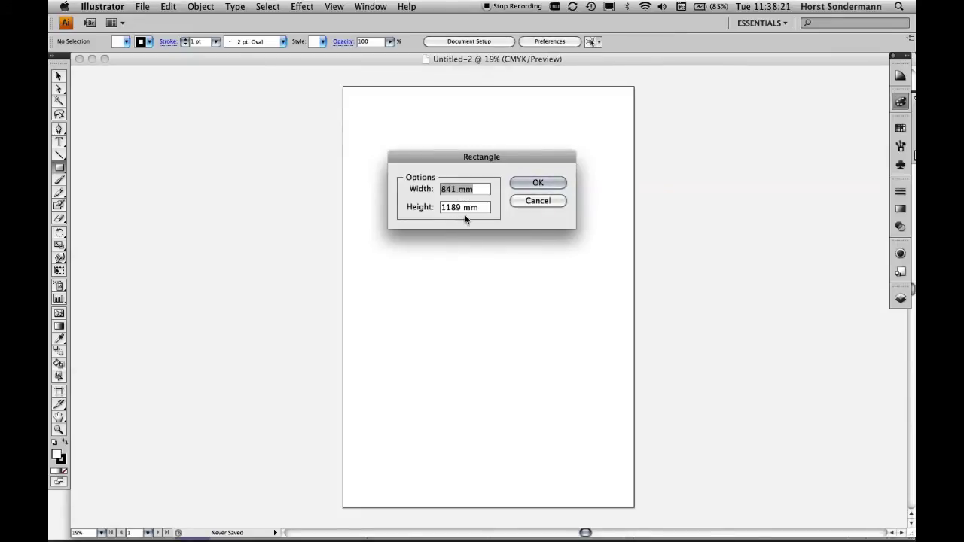
left_click(535, 183)
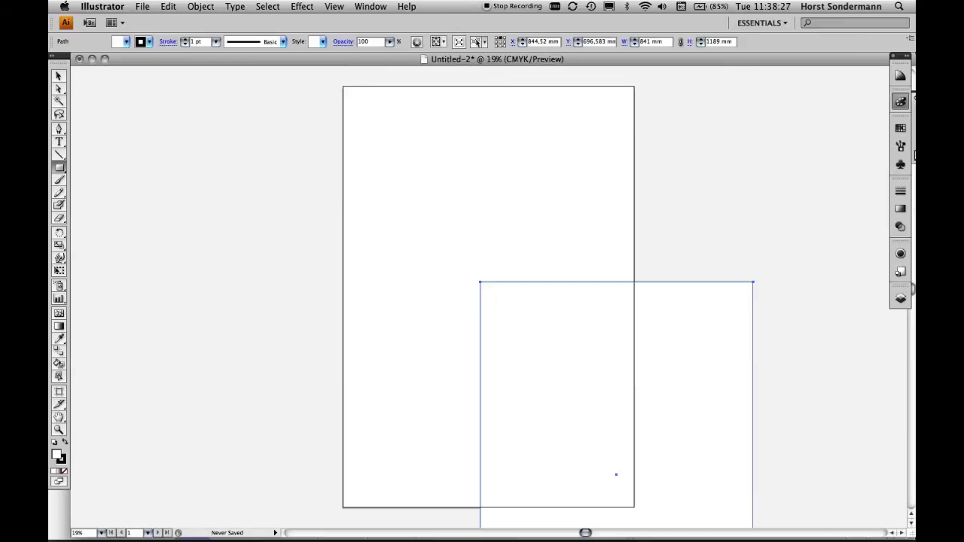
left_click(59, 77)
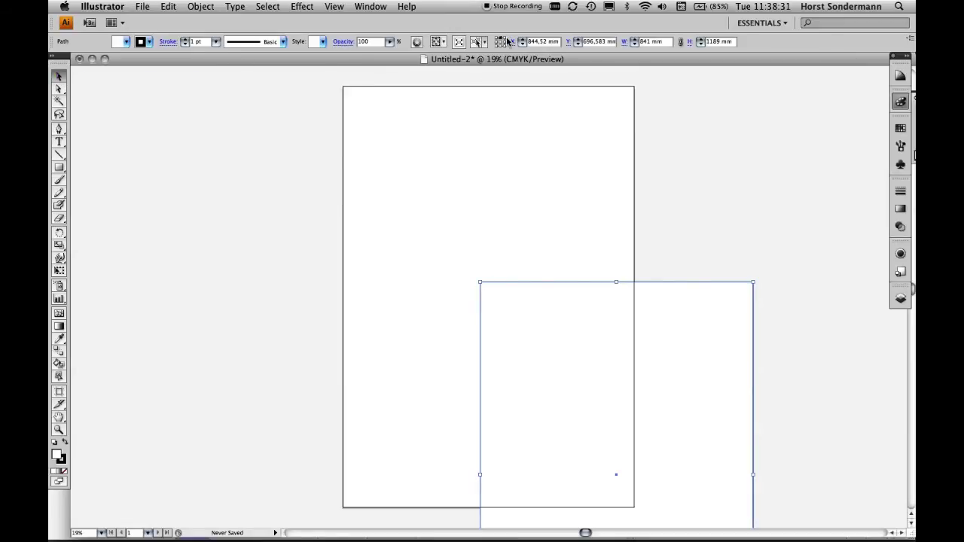
key("super+alt+Escape")
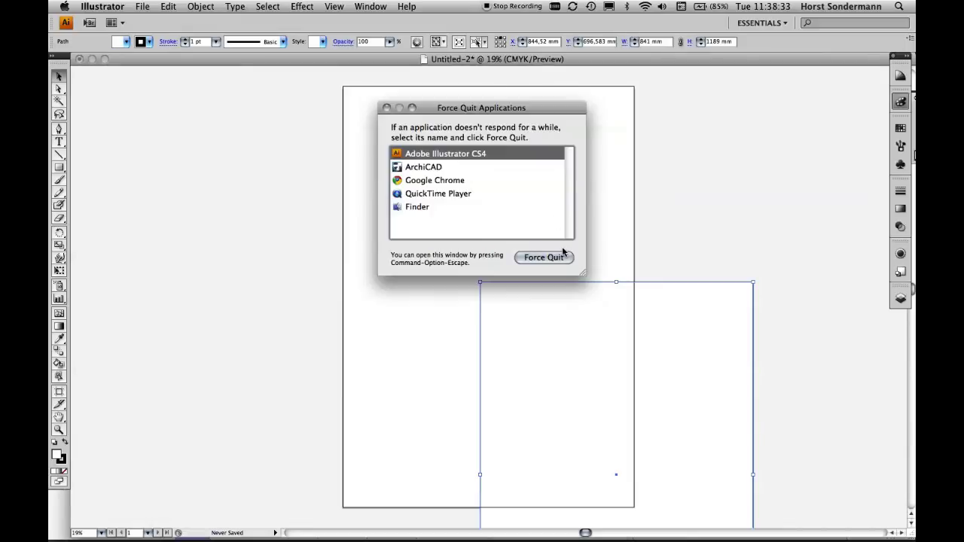
Step: Close the Force Quit window, change the reference point, and select the rectangle's X value
left_click(385, 107)
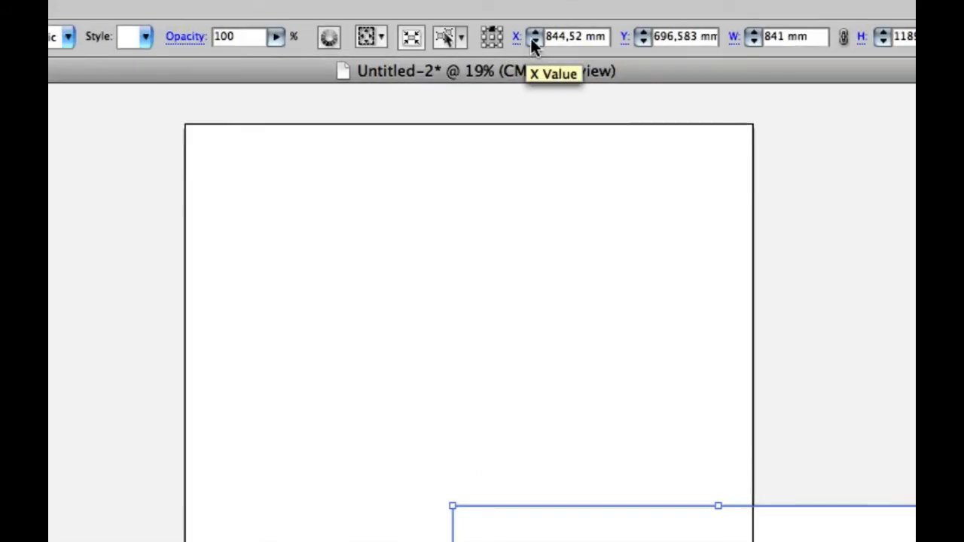
left_click(492, 37)
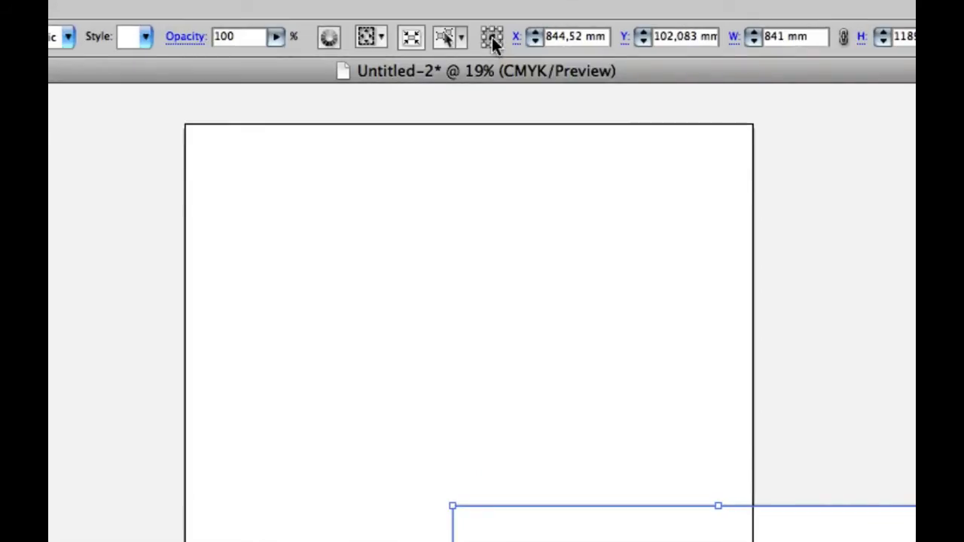
left_click(555, 36)
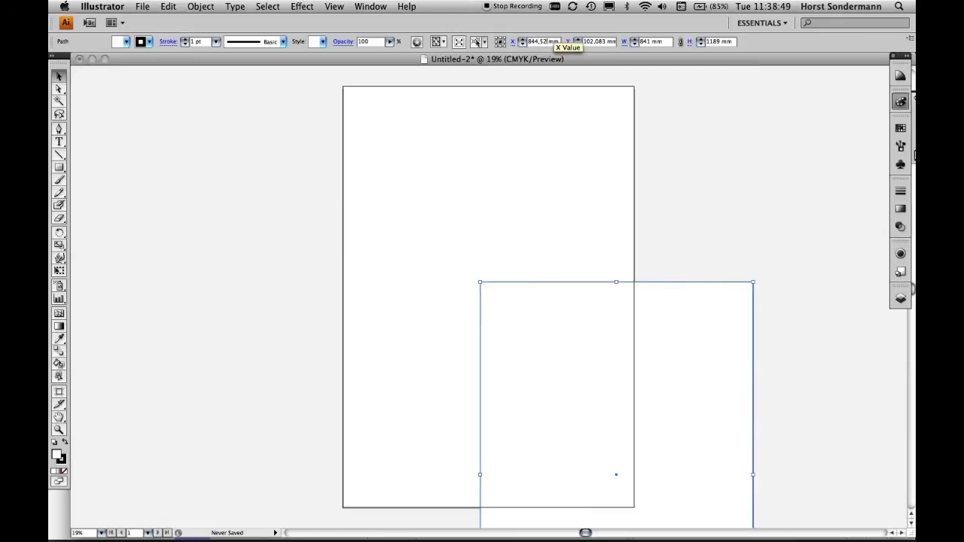
double_click(539, 42)
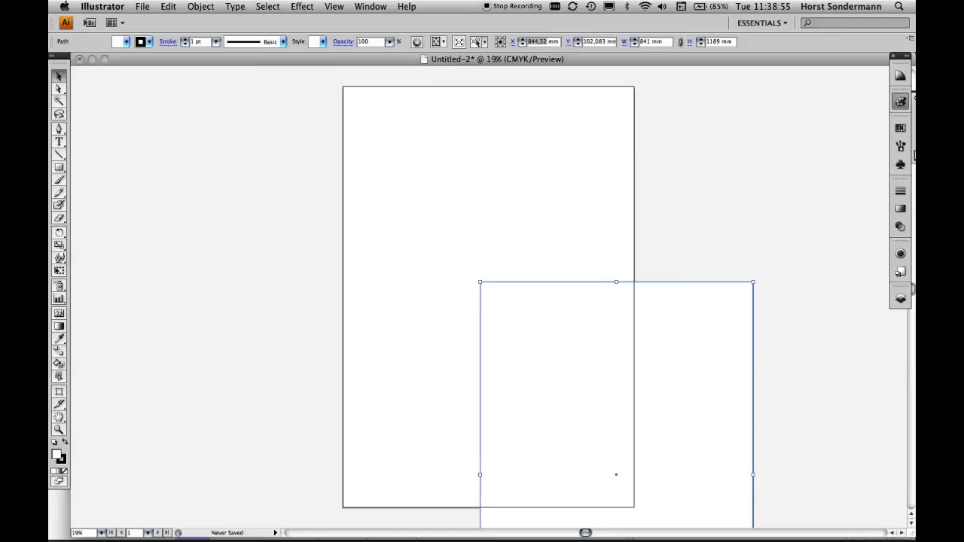
Step: Position the rectangle at X 450 mm and Y 650 mm
type("450")
key("Tab")
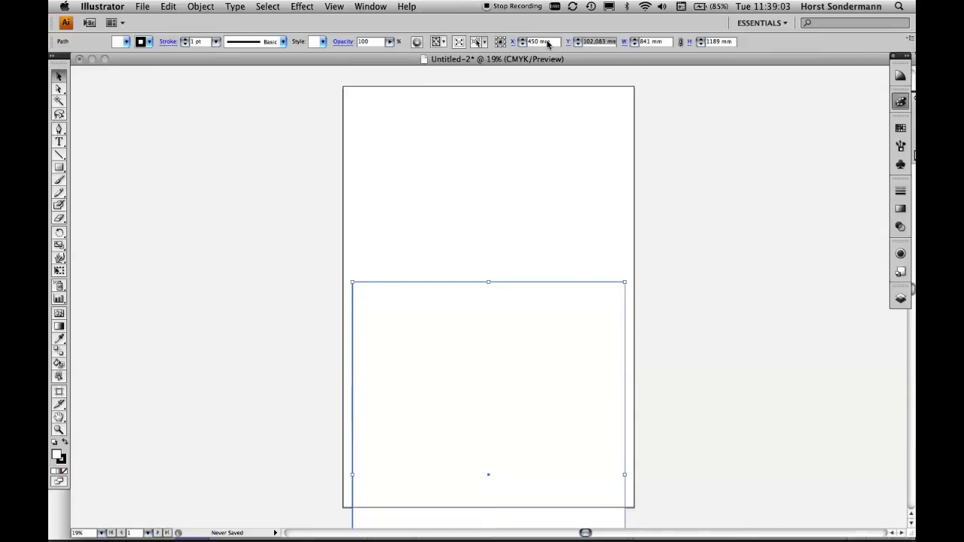
type("650")
key("Return")
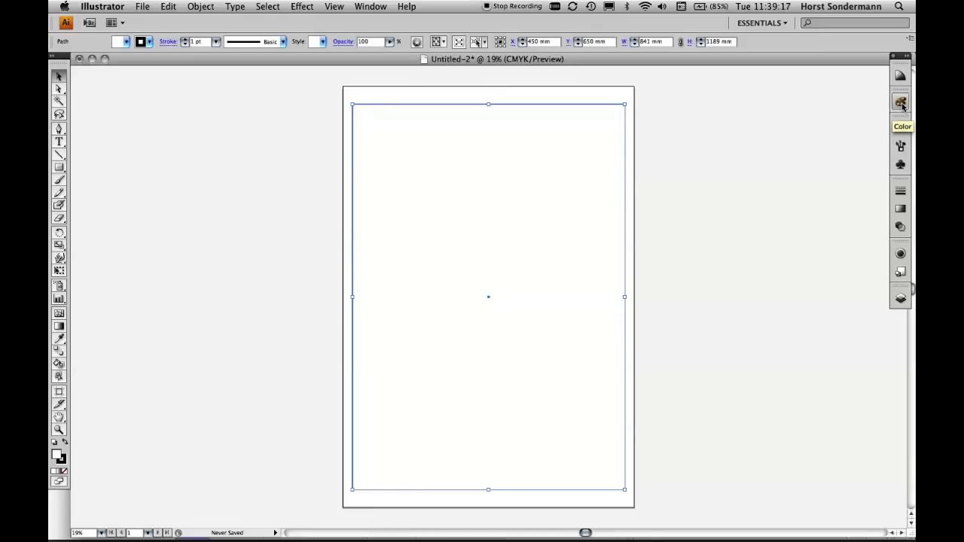
Step: Set the rectangle's fill to None in the Color panel, leaving only its outline
left_click(901, 102)
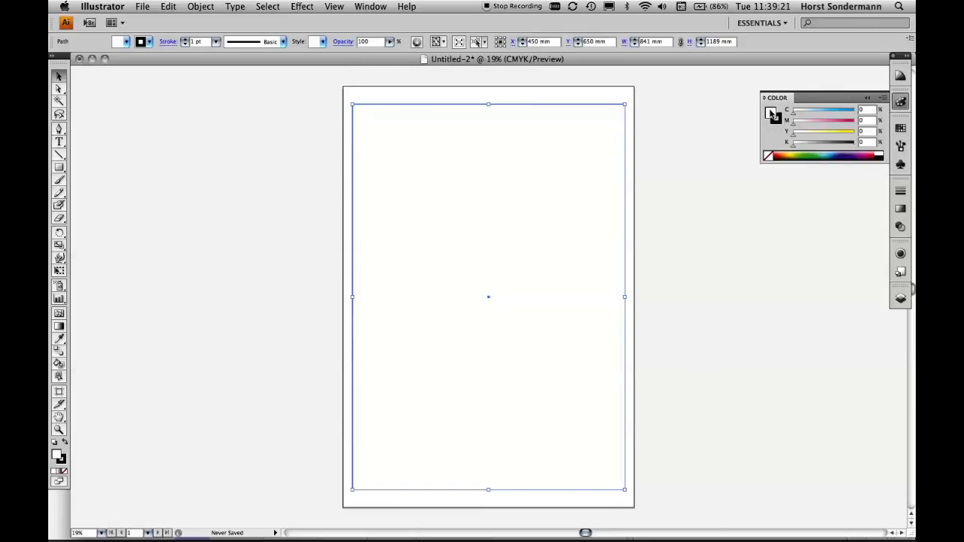
left_click(768, 157)
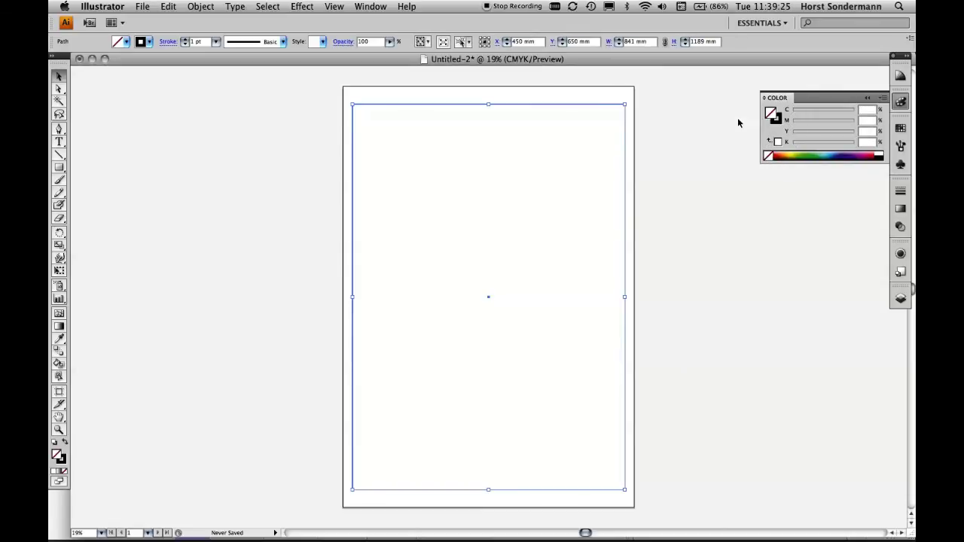
left_click(691, 129)
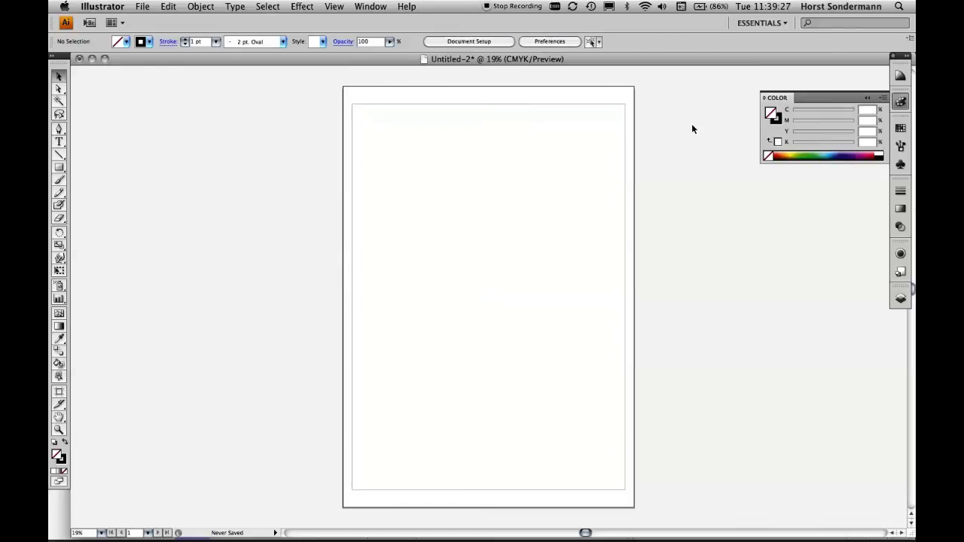